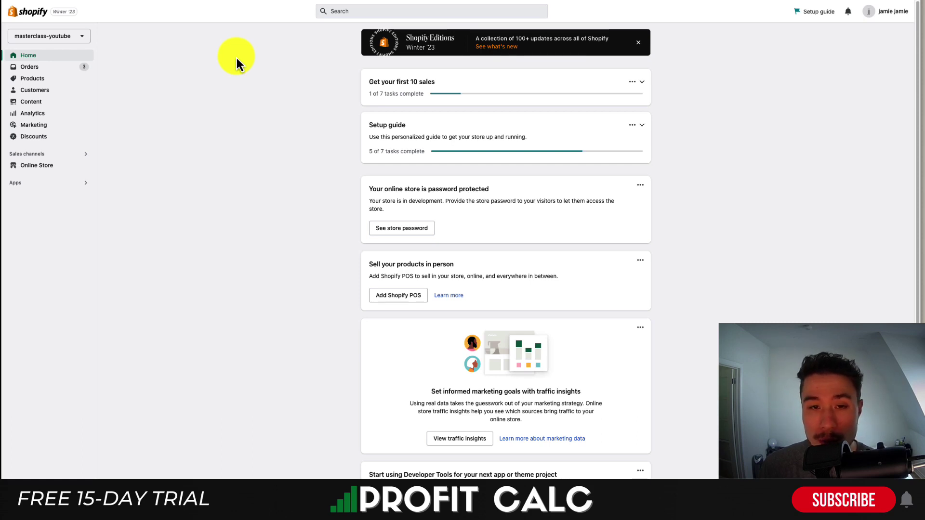
# Step: From the store's Discounts list, begin creating a new discount to choose its type
pyautogui.click(30, 138)
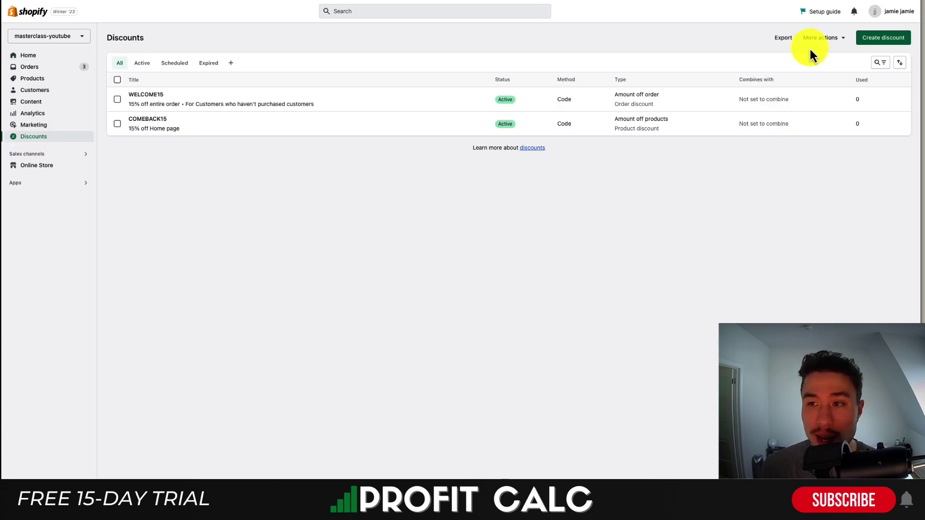
pyautogui.click(888, 43)
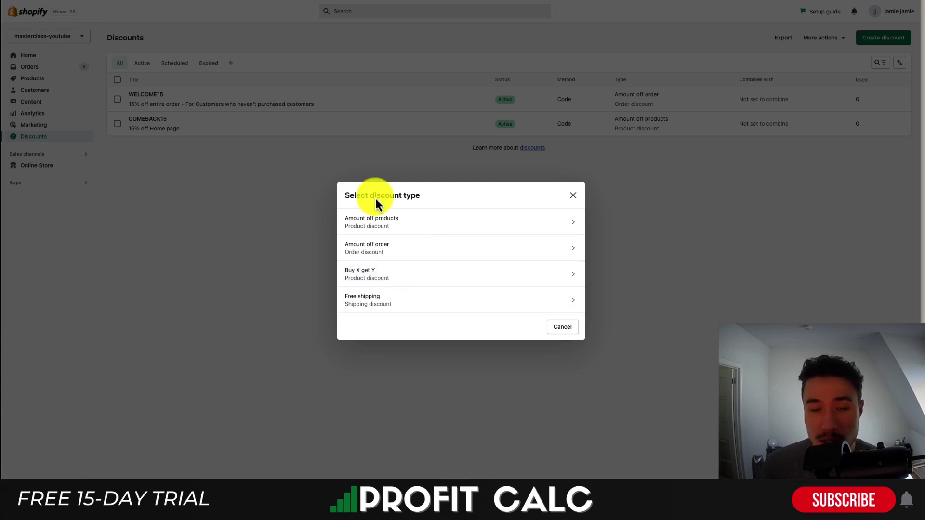
# Step: Start an automatic Amount off products discount titled BFCM15
pyautogui.click(367, 230)
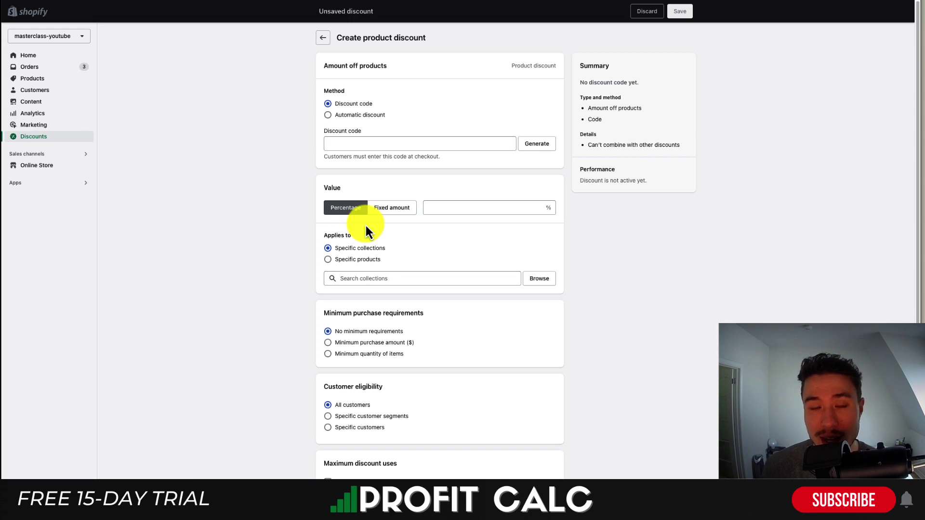
pyautogui.click(328, 121)
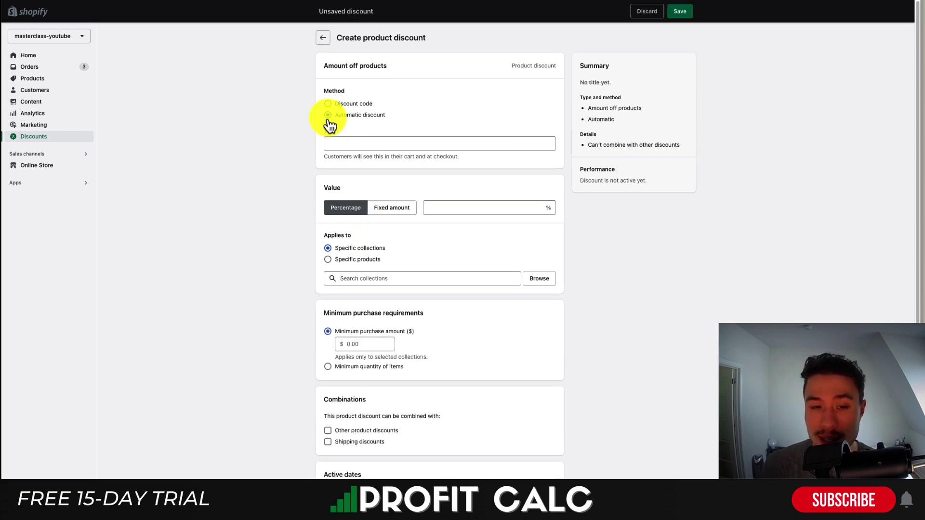
pyautogui.click(414, 140)
pyautogui.write('BCF')
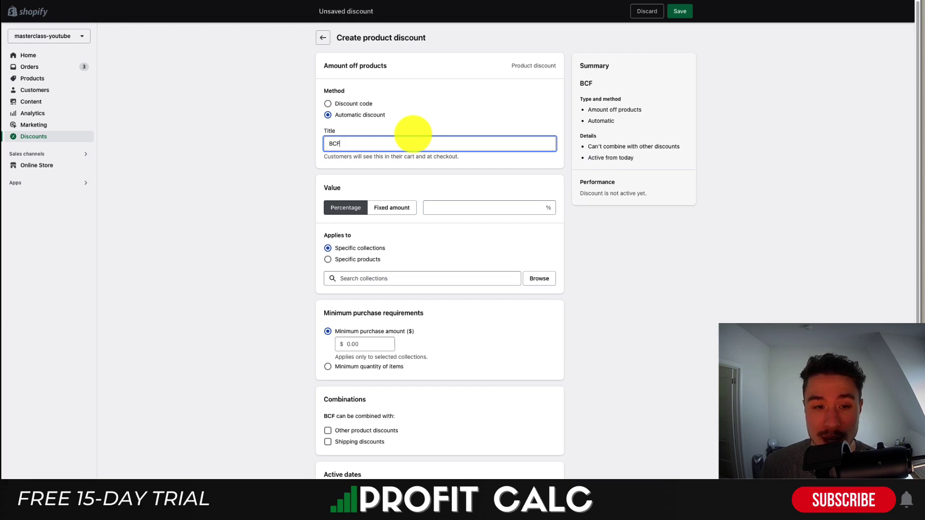
pyautogui.press('BackSpace')
pyautogui.press('BackSpace')
pyautogui.write('FCM')
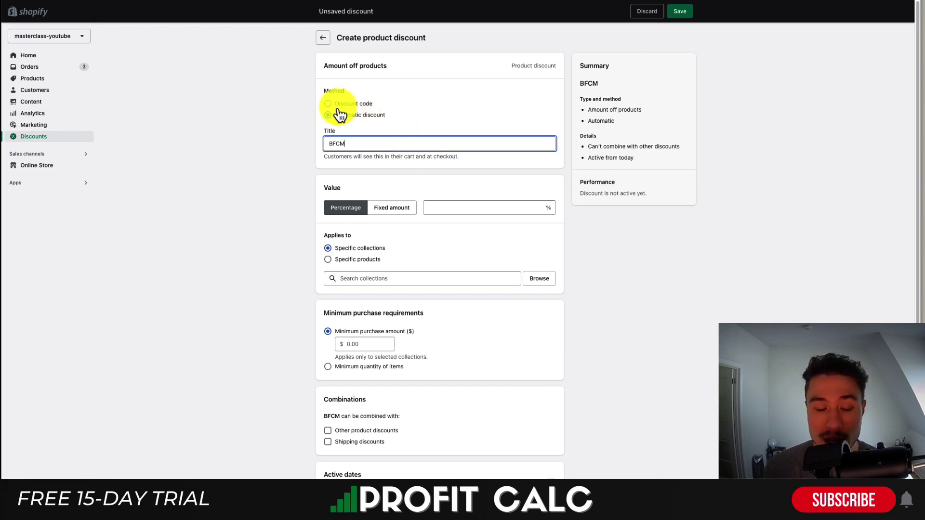
pyautogui.write('15')
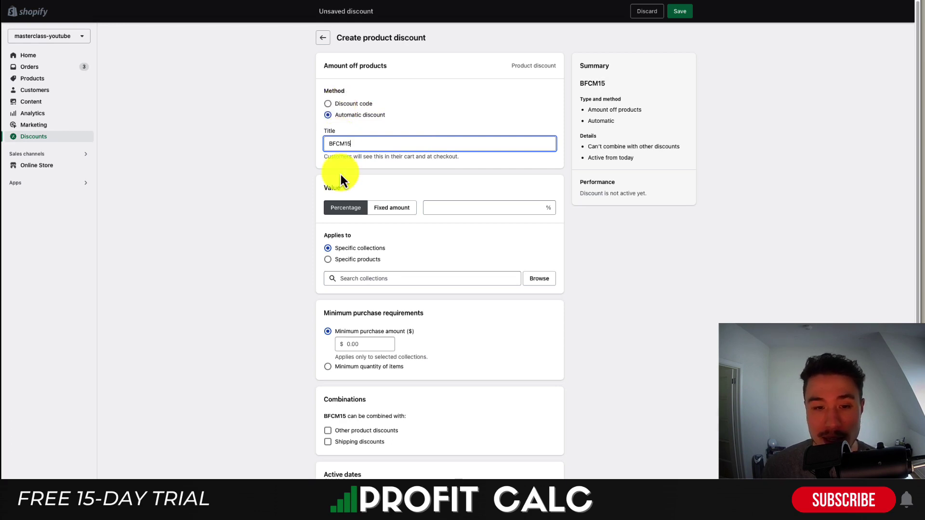
# Step: Set the discount to 15% off specific products and bring up the product picker
pyautogui.click(446, 211)
pyautogui.write('15')
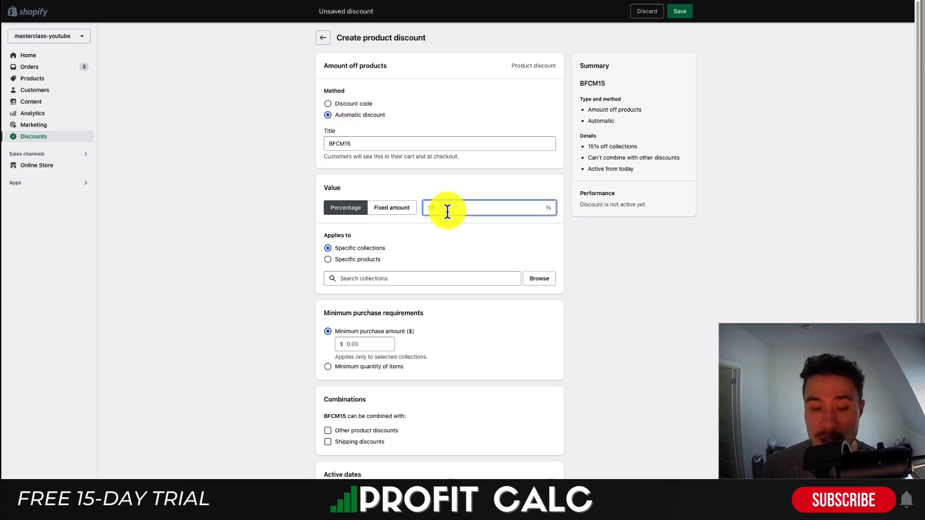
pyautogui.scroll(-1, 357, 236)
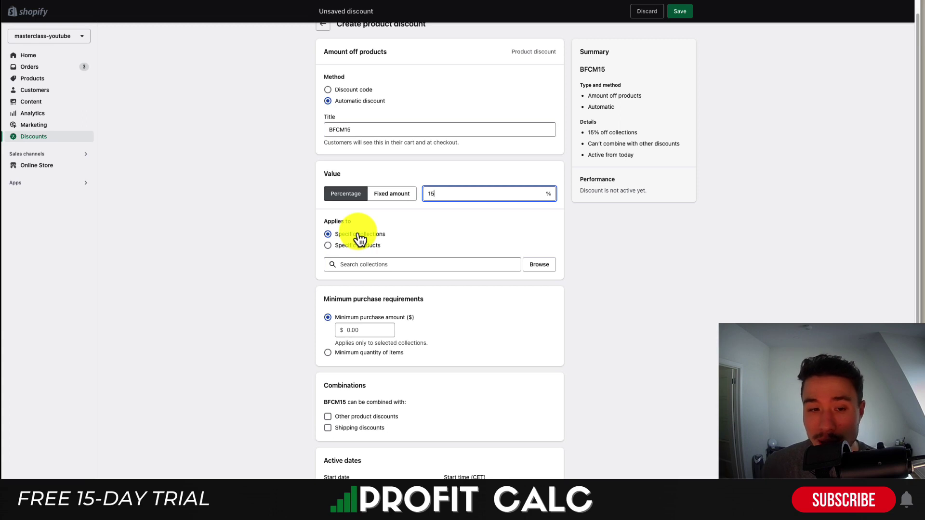
pyautogui.click(358, 245)
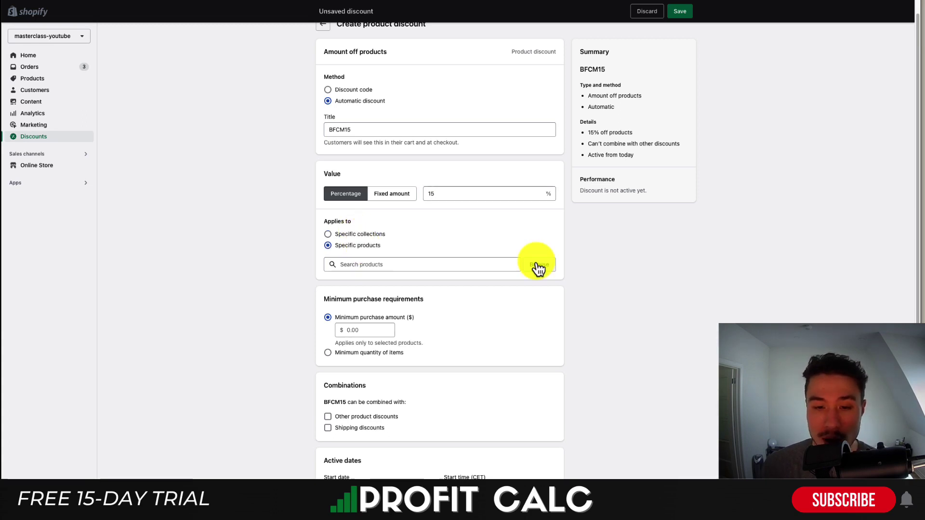
pyautogui.click(538, 265)
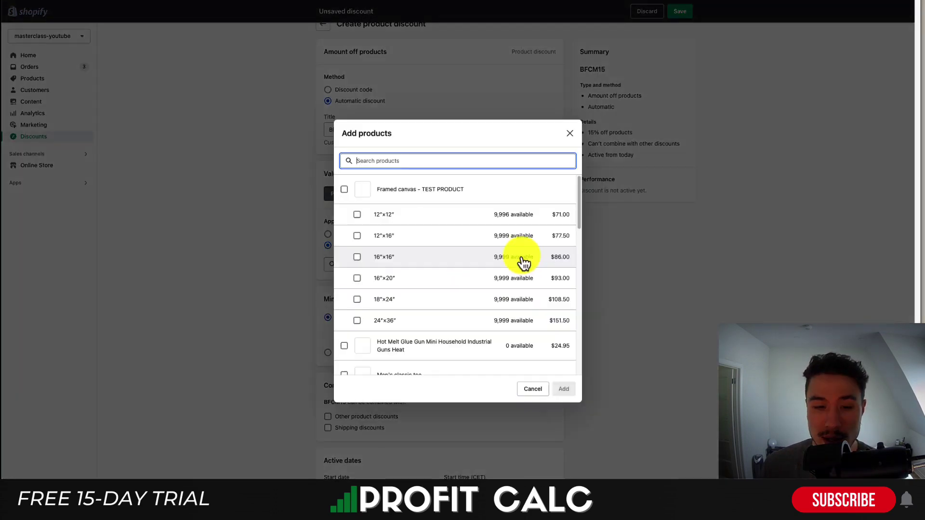
# Step: Apply BFCM15 to Framed canvas - TEST PRODUCT with a $1.00 minimum purchase
pyautogui.click(344, 189)
pyautogui.click(564, 389)
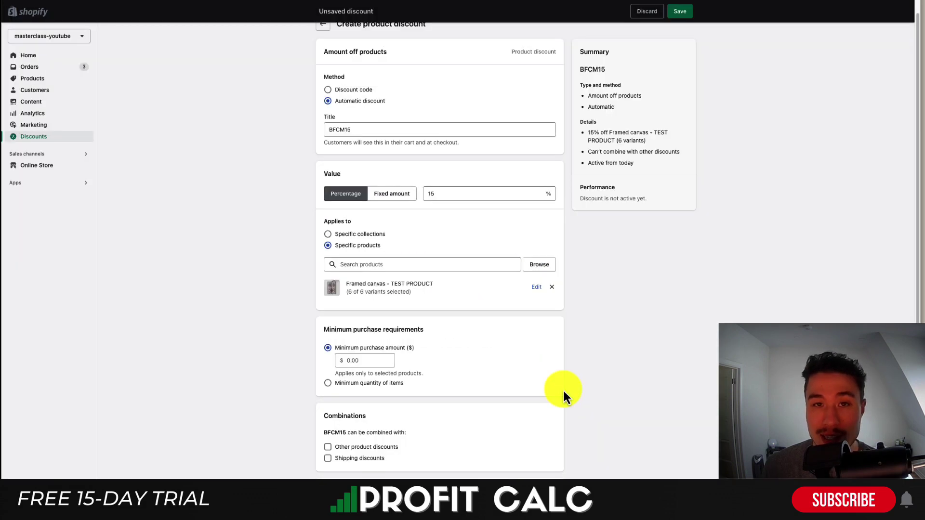
pyautogui.scroll(-2, 371, 290)
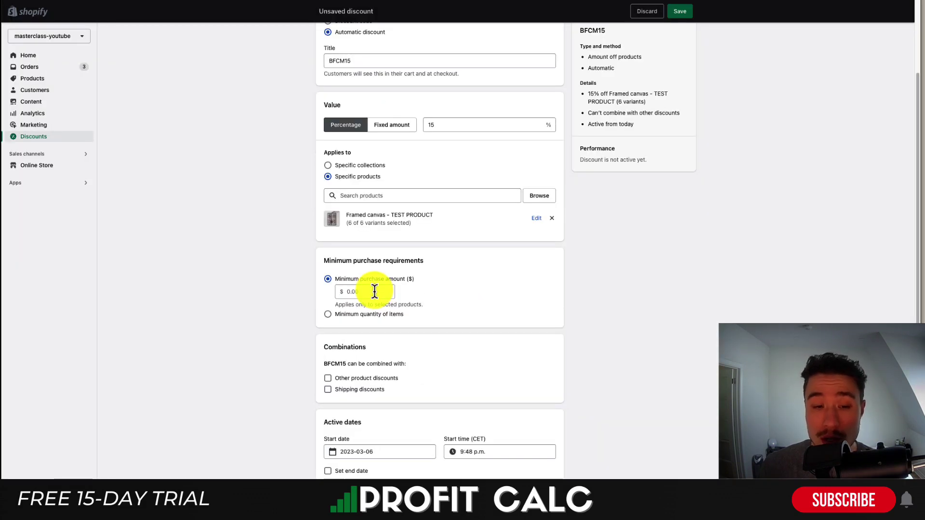
pyautogui.click(374, 291)
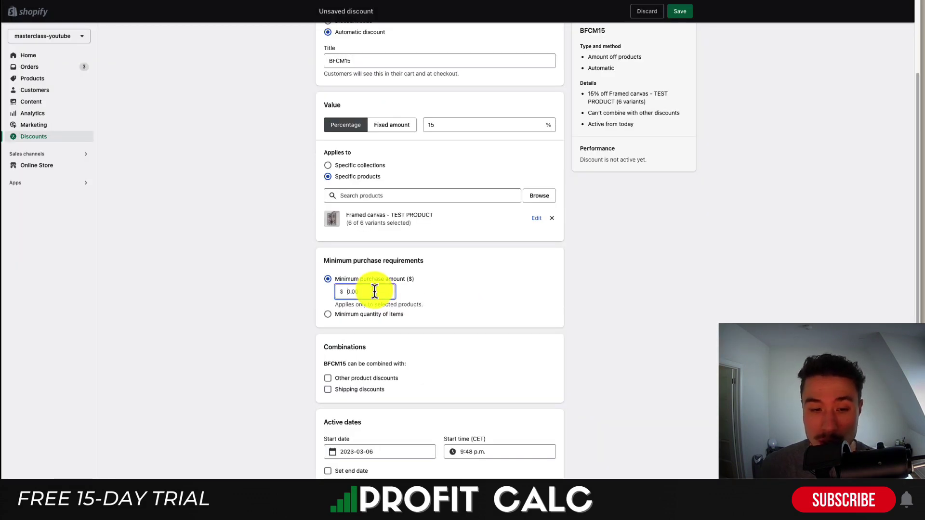
pyautogui.write('1')
pyautogui.click(206, 287)
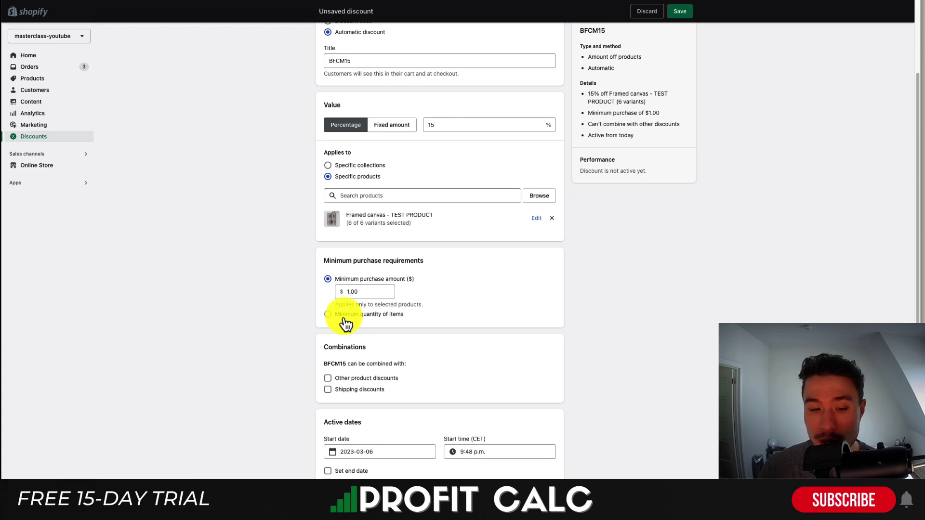
# Step: Leave product-discount combinations off and save the BFCM15 discount
pyautogui.click(374, 380)
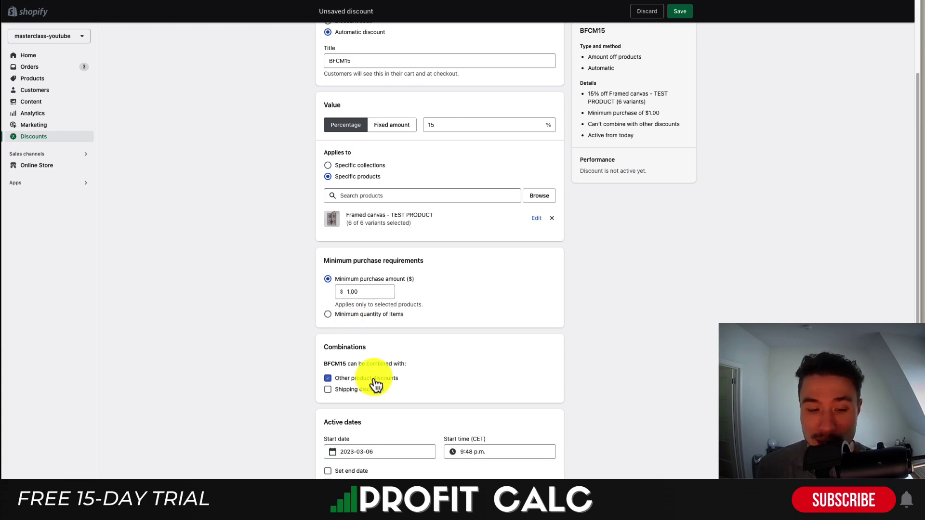
pyautogui.click(357, 382)
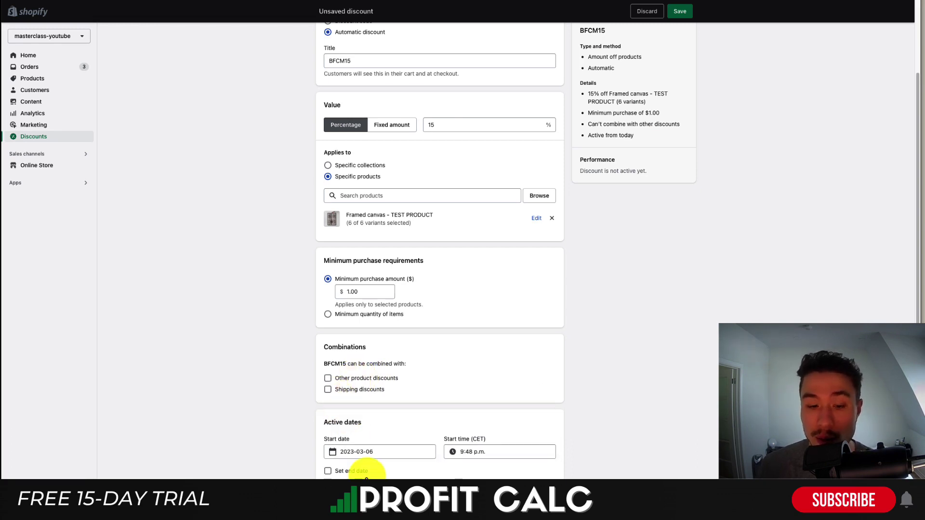
pyautogui.scroll(2, 366, 472)
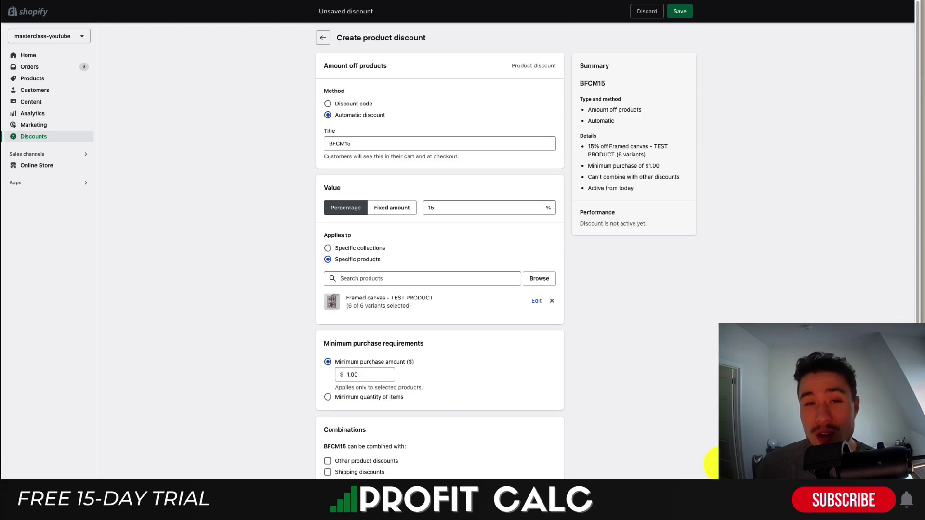
pyautogui.click(677, 11)
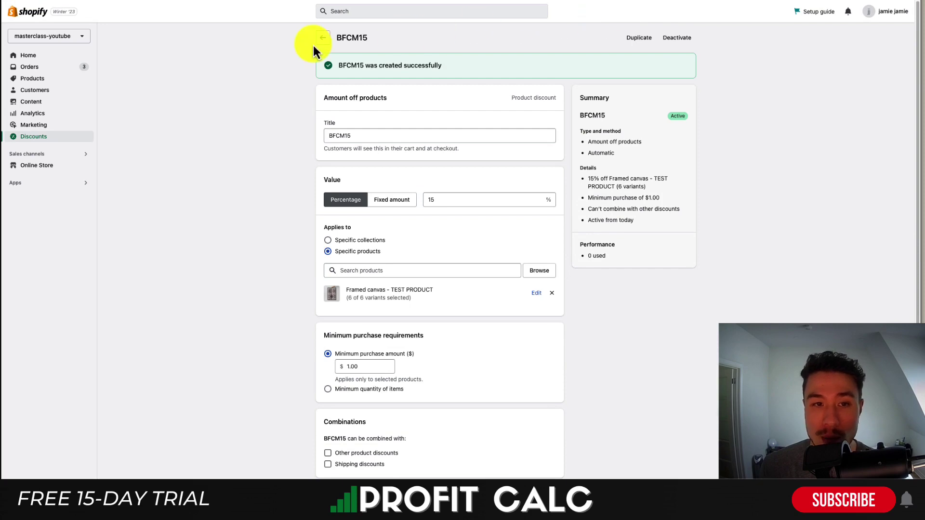
# Step: Create a new automatic Buy X get Y discount titled BUYTWO
pyautogui.click(322, 39)
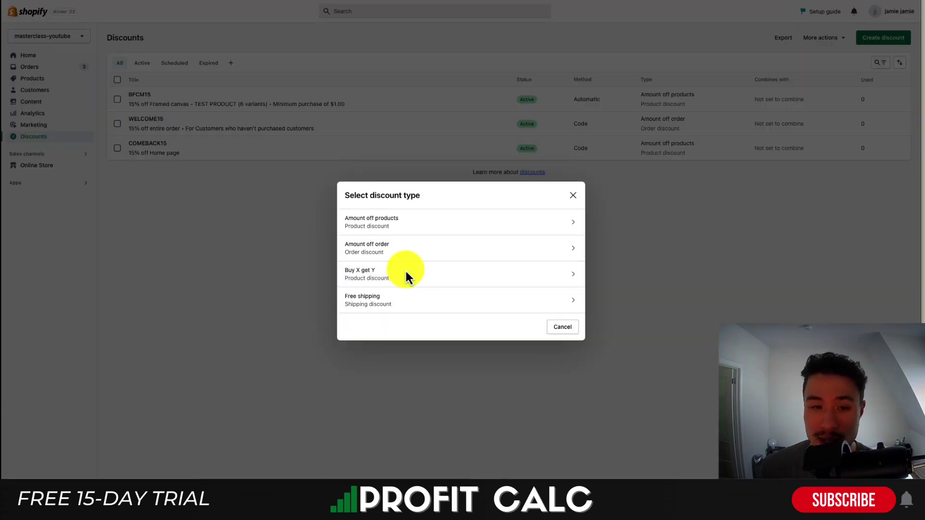
pyautogui.click(384, 280)
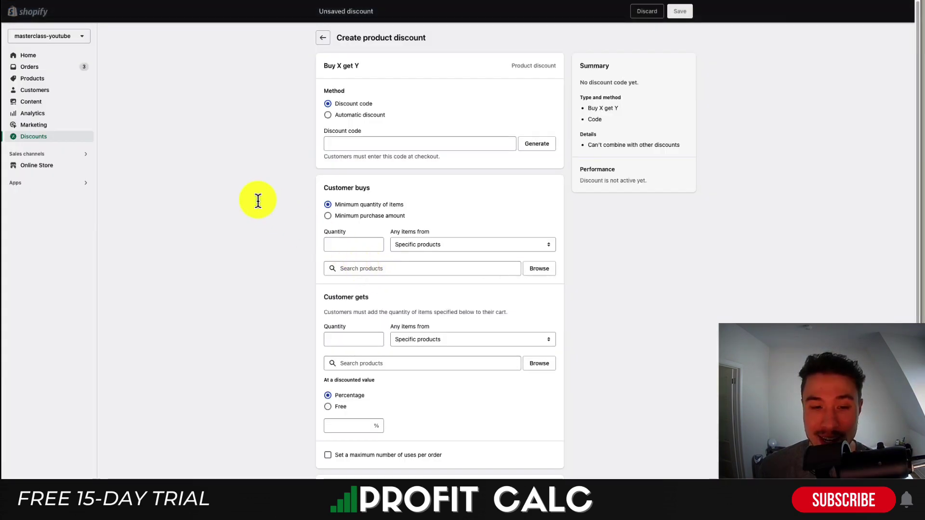
pyautogui.scroll(-6, 240, 192)
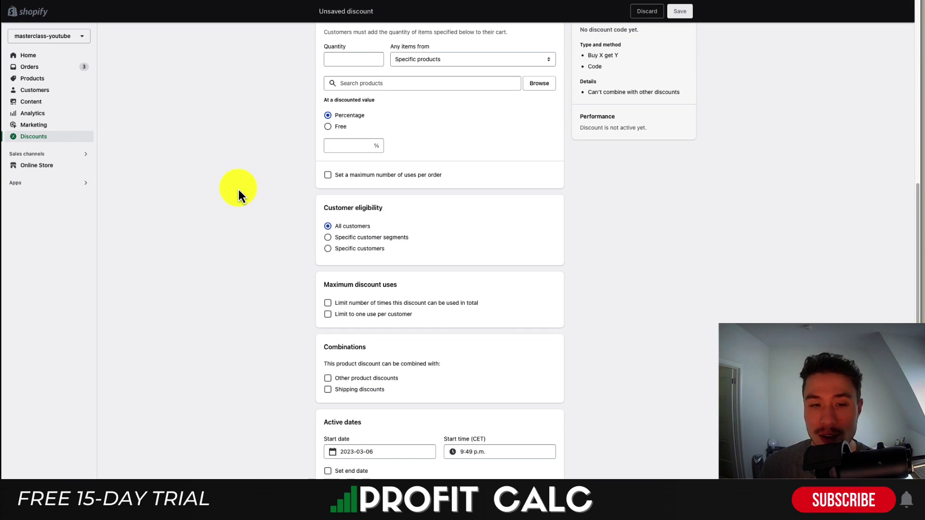
pyautogui.scroll(6, 238, 189)
pyautogui.click(346, 118)
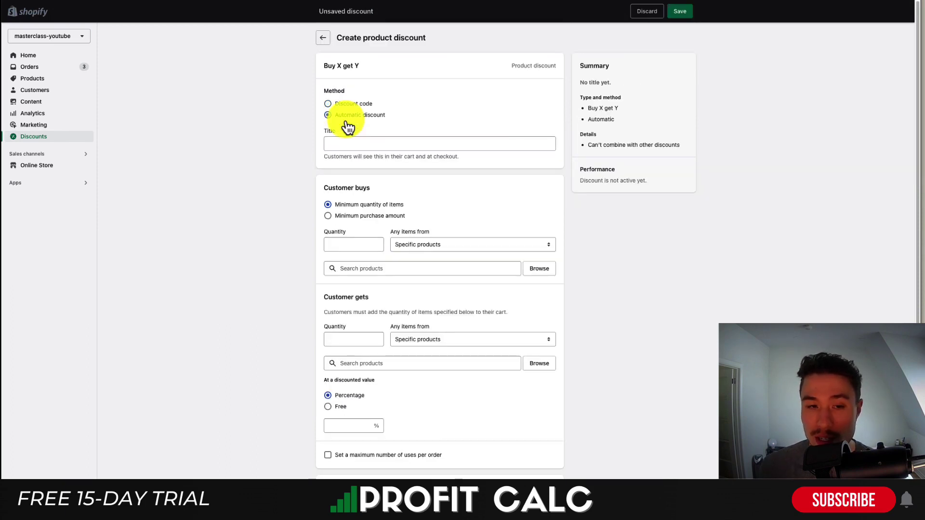
pyautogui.click(350, 142)
pyautogui.write('BUYTWO')
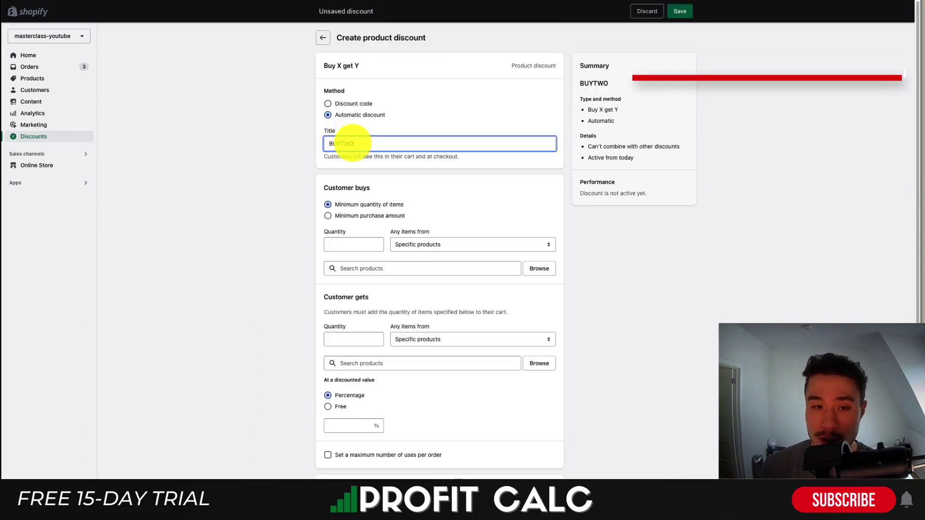
# Step: Highlight the Customer buys section and the Customer gets quantity explanation
pyautogui.scroll(-2, 270, 226)
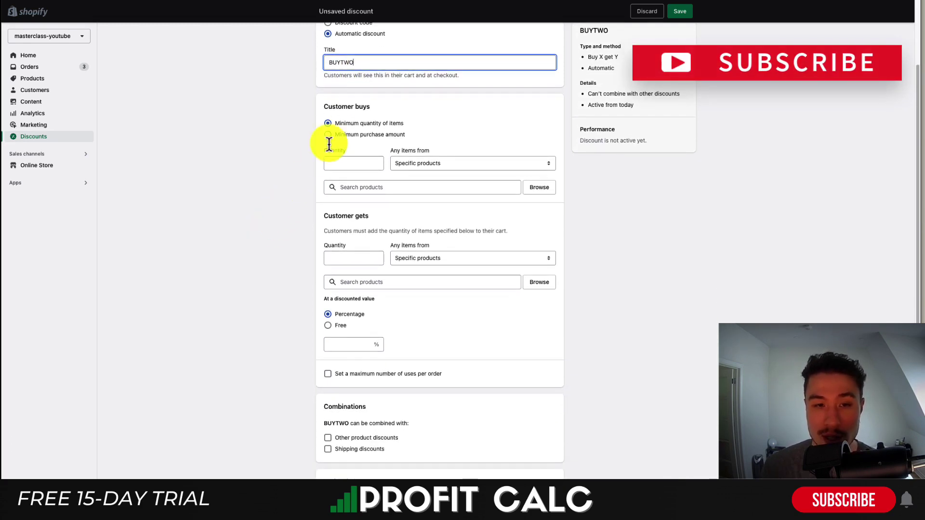
pyautogui.click(358, 115)
pyautogui.moveTo(360, 118); pyautogui.dragTo(401, 127)
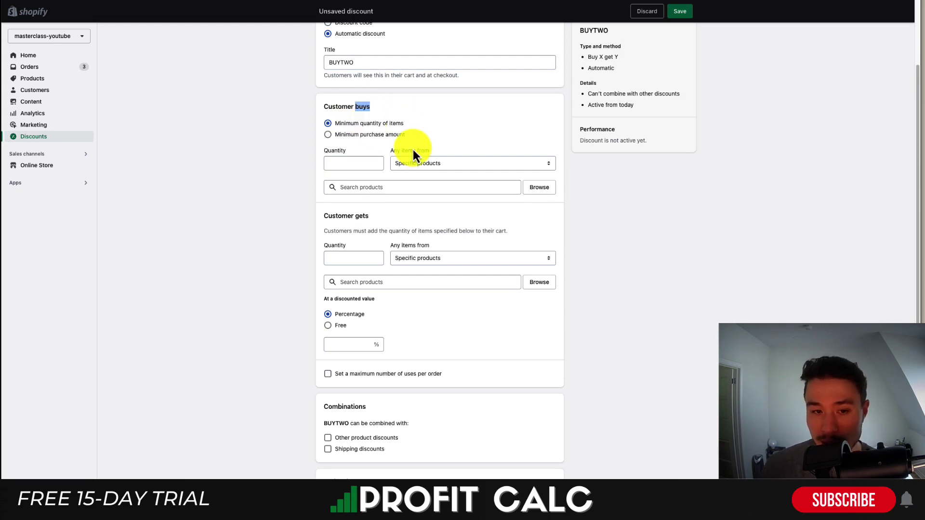
pyautogui.moveTo(327, 231); pyautogui.dragTo(507, 232)
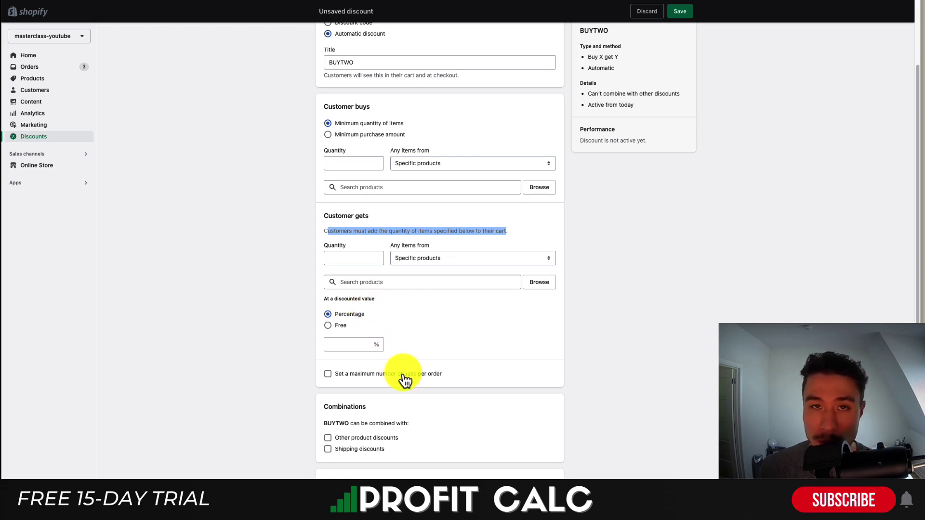
pyautogui.click(400, 361)
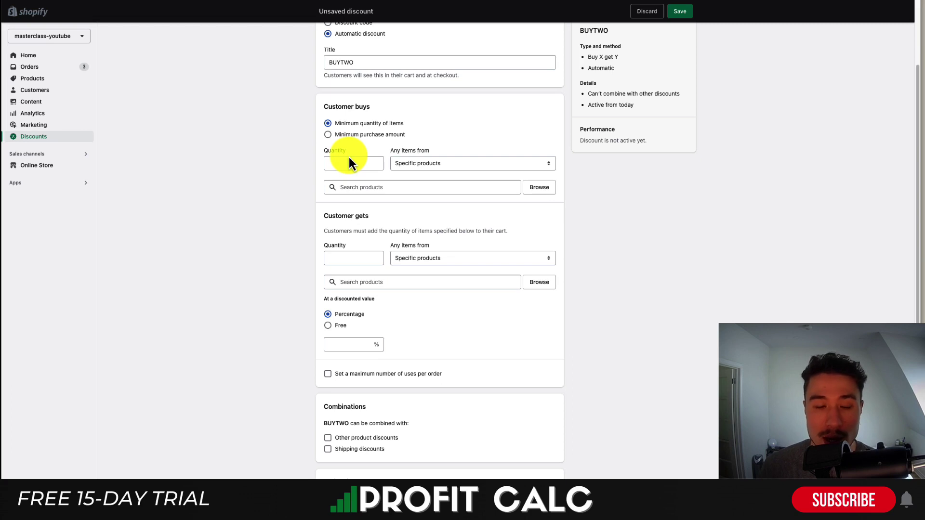
# Step: Require customers to buy 1 Framed canvas, including all six variants
pyautogui.click(351, 163)
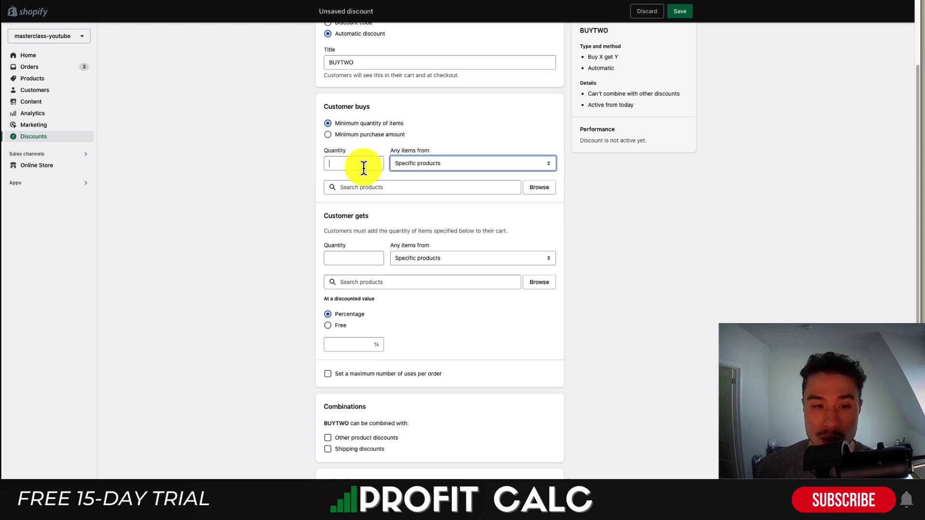
pyautogui.write('1')
pyautogui.click(551, 191)
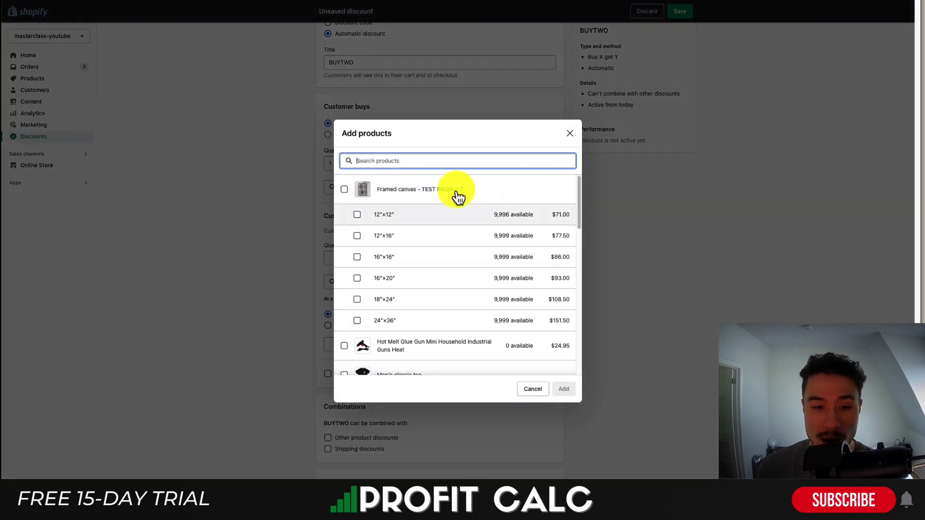
pyautogui.click(344, 188)
pyautogui.click(564, 388)
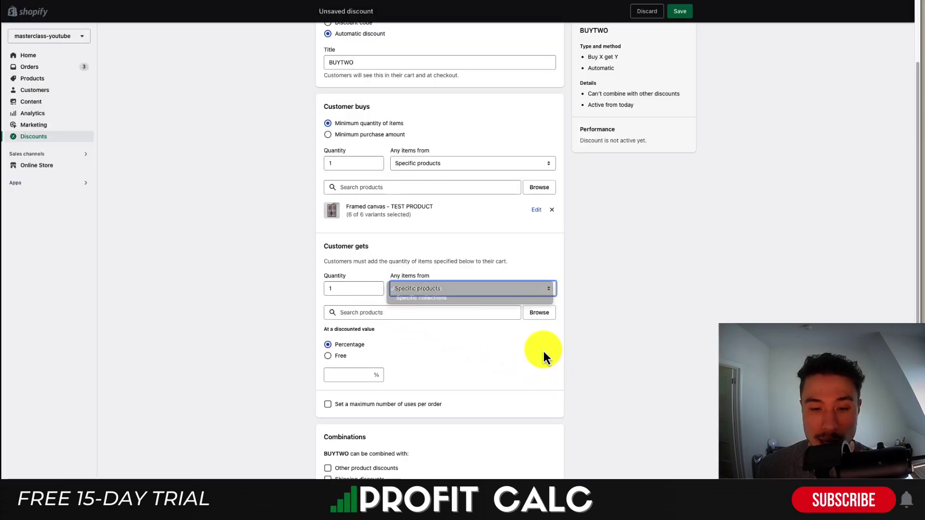
# Step: Give Framed canvas free as the reward, save BUYTWO, and return to the discounts list
pyautogui.click(539, 312)
pyautogui.click(344, 189)
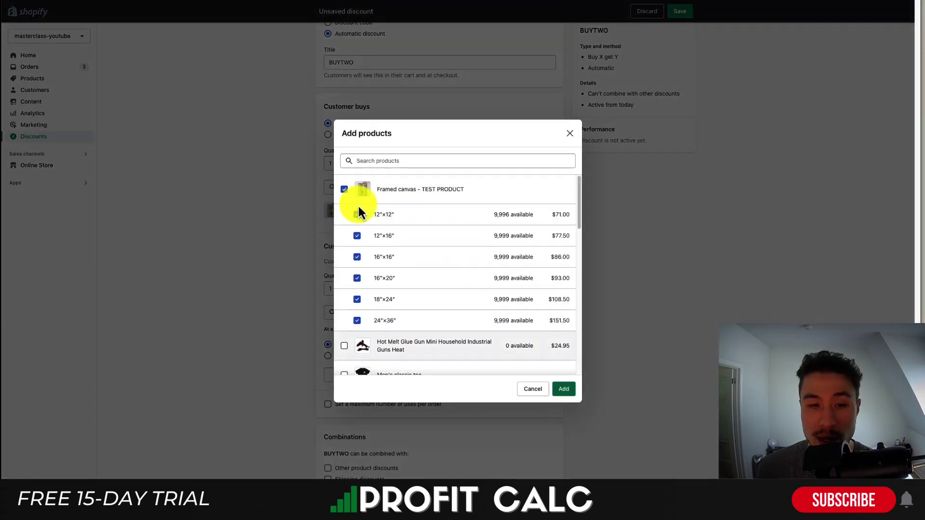
pyautogui.click(564, 389)
pyautogui.scroll(-2, 294, 343)
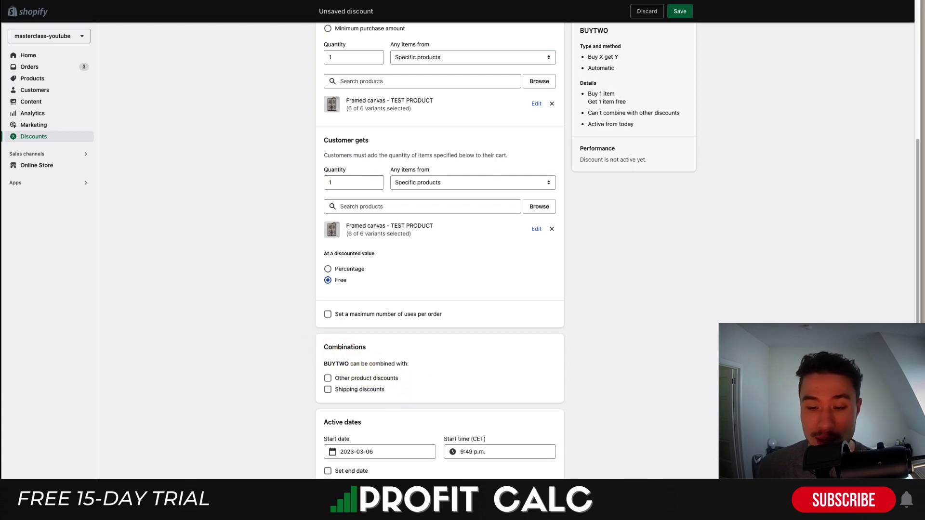
pyautogui.hotkey('ctrl', 's')
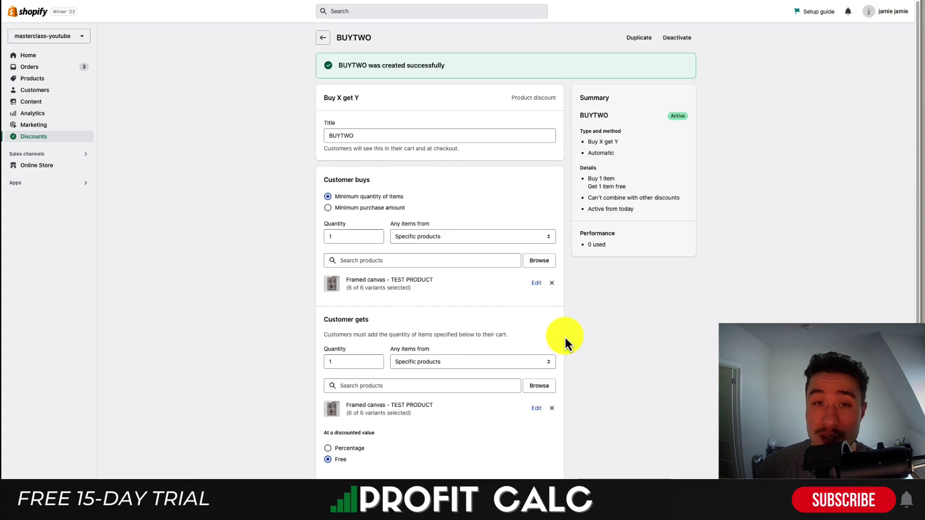
pyautogui.click(323, 39)
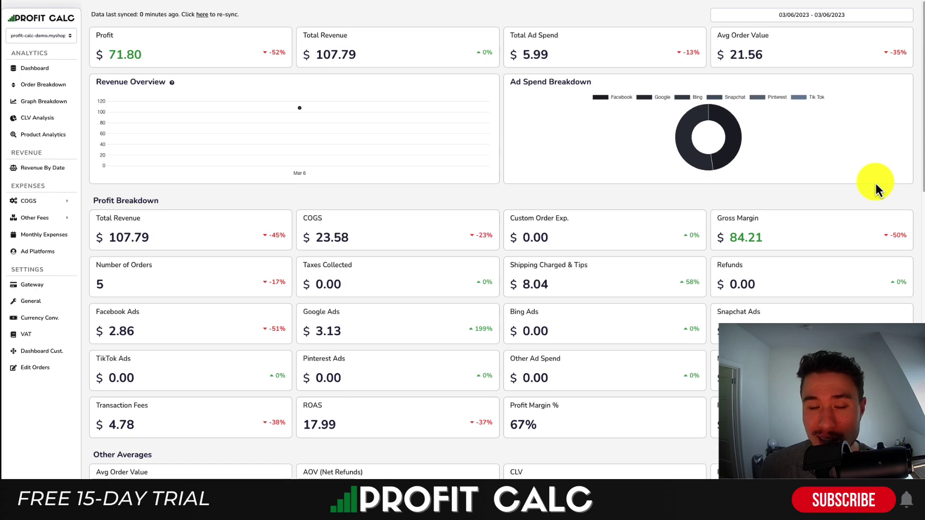
# Step: Switch the Profit Calc dashboard to Last 7 Days (02/28/2023–03/06/2023)
pyautogui.click(805, 16)
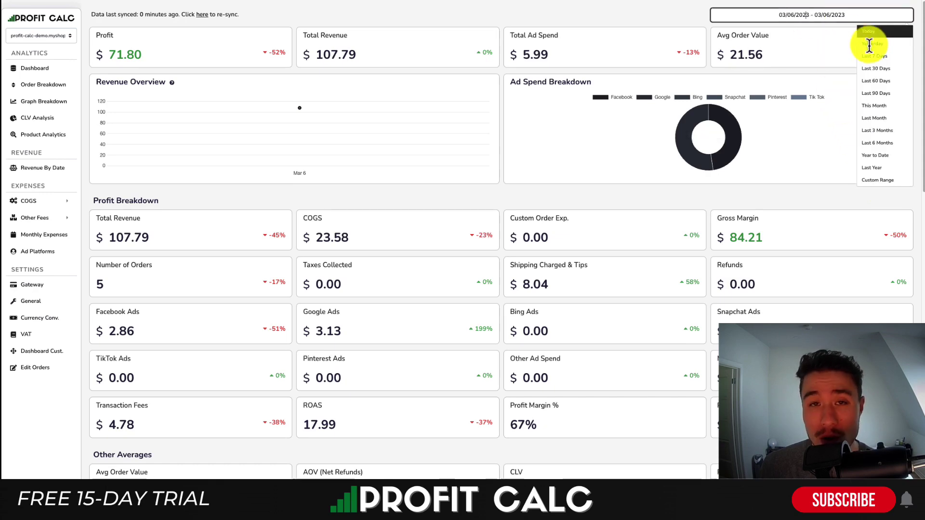
pyautogui.click(891, 57)
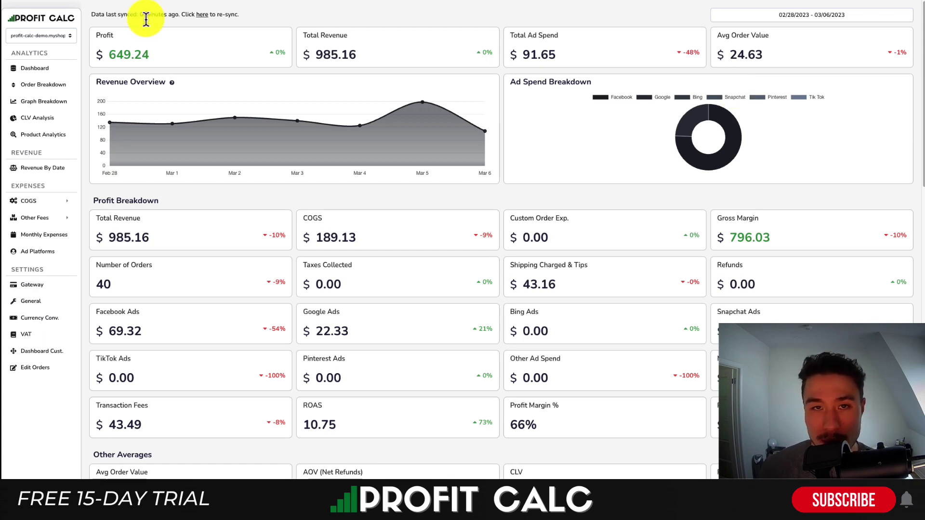
pyautogui.moveTo(192, 224)
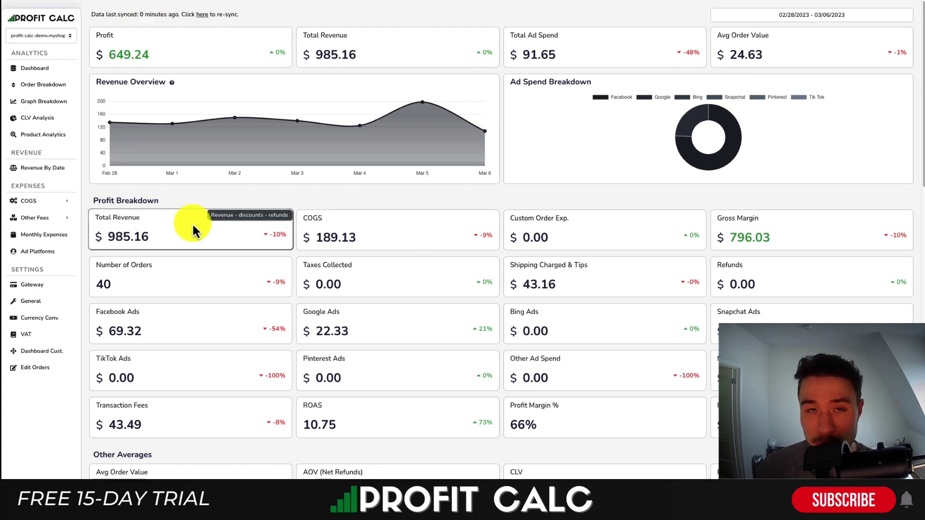